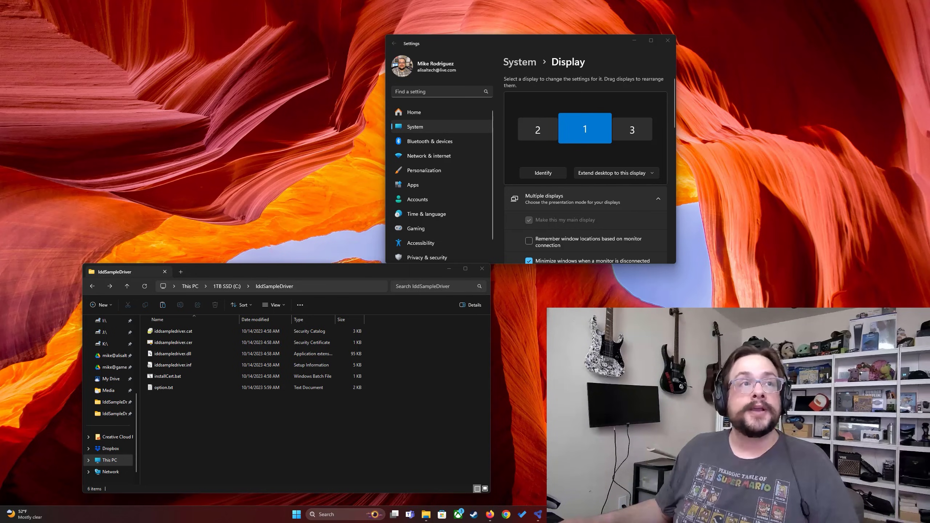
Bring Firefox forward, maximize it and zoom the Amyuni forum post to 110%
left_click(490, 514)
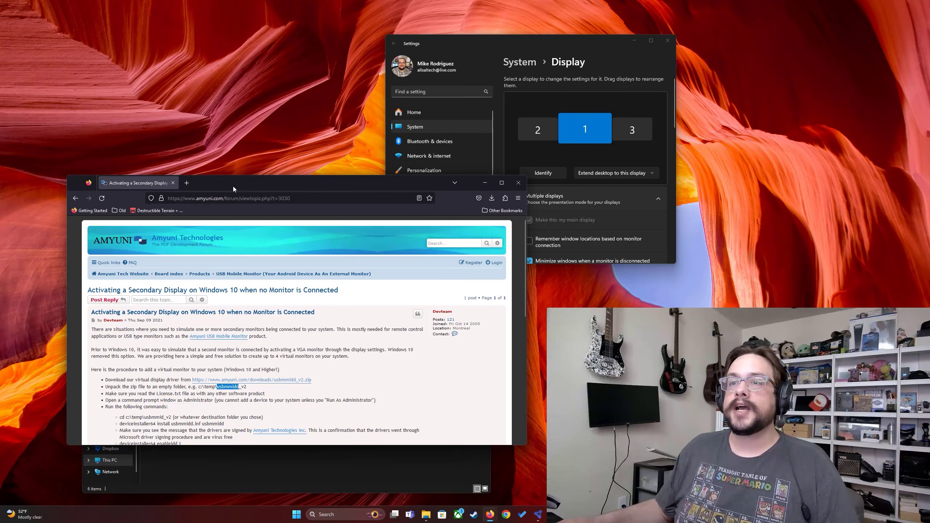
left_click_drag(316, 149, 366, 3)
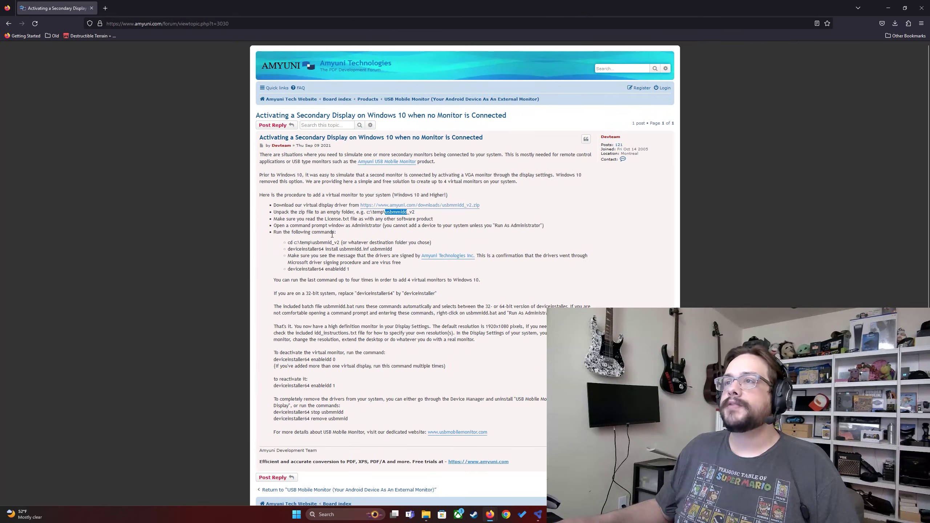
key("ctrl+plus")
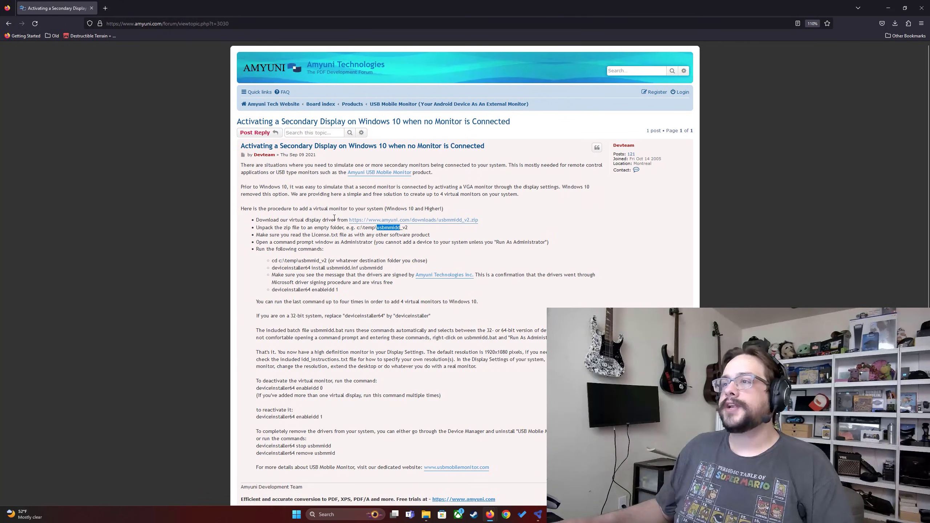
Read down the forum post and open the GitHub IndirectDisplay link in a new tab
left_click(321, 222)
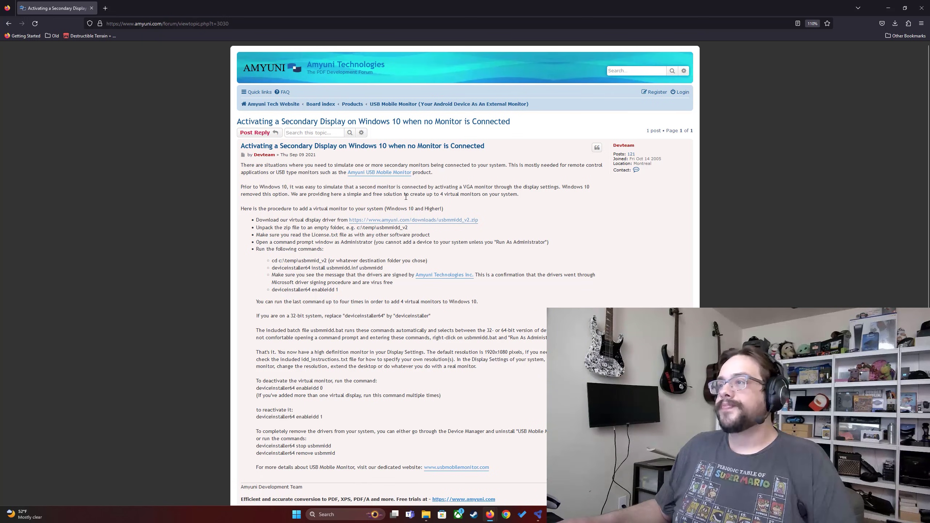
scroll(406, 200, "down", 2)
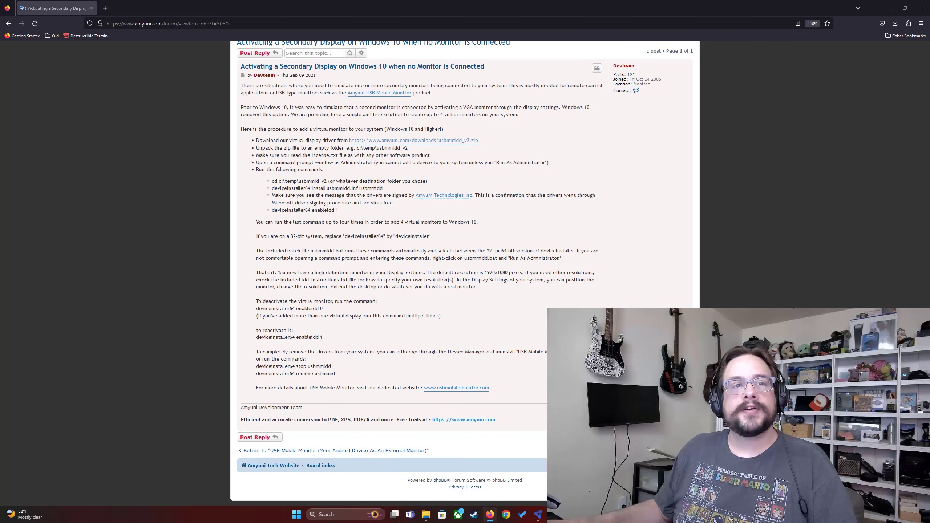
left_click_drag(0, 220, 348, 3)
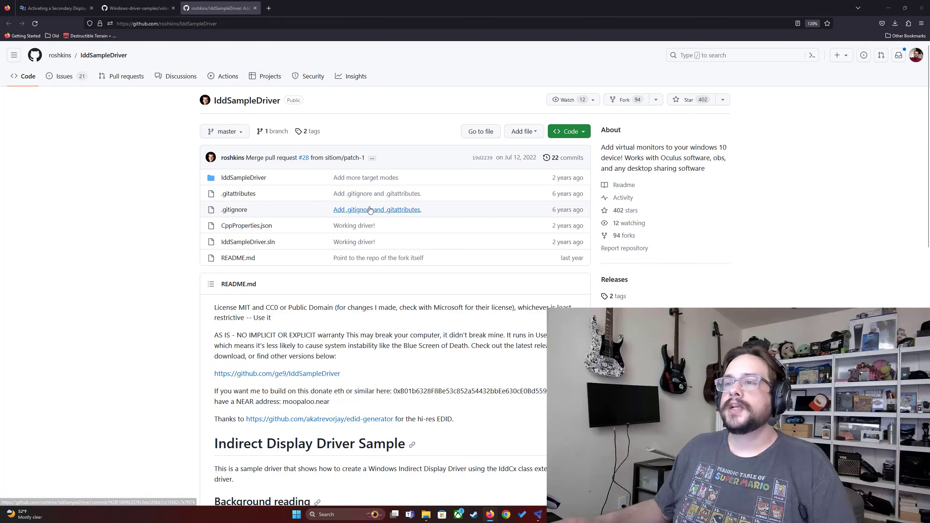
Scroll through the GitHub repository README to review the IddSampleDriver project
scroll(347, 190, "down", 2)
scroll(344, 189, "up", 2)
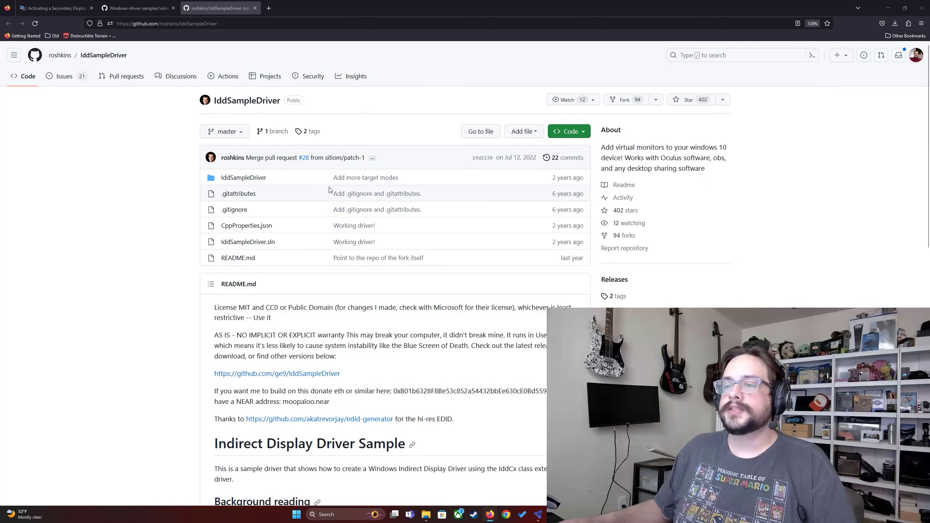
scroll(330, 190, "down", 2)
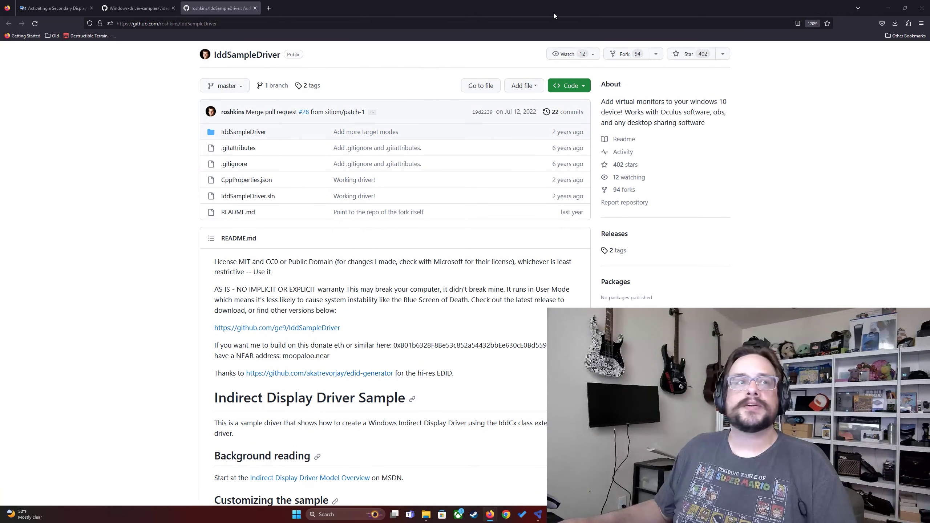
scroll(344, 48, "up", 2)
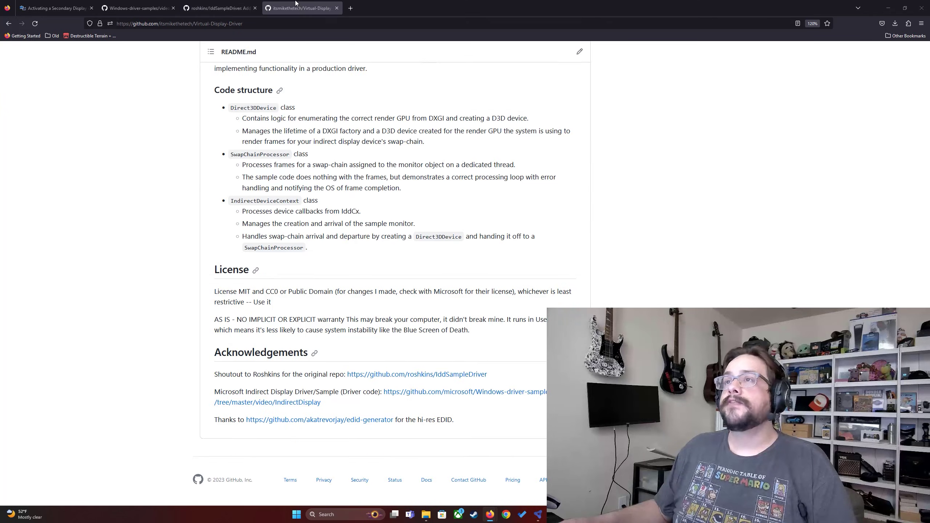
Download VDD.zip from the Virtual Display Driver 23.10.14 release and open it
scroll(357, 156, "up", 20)
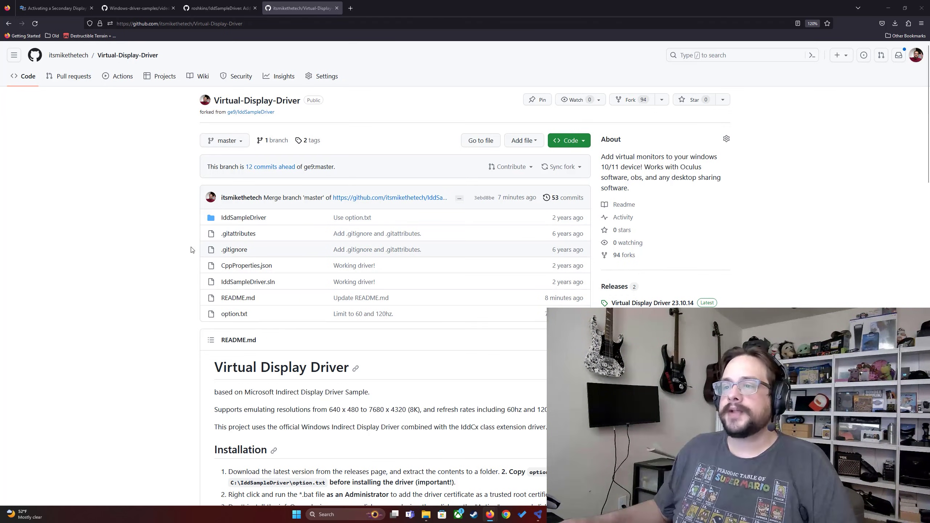
scroll(191, 249, "down", 3)
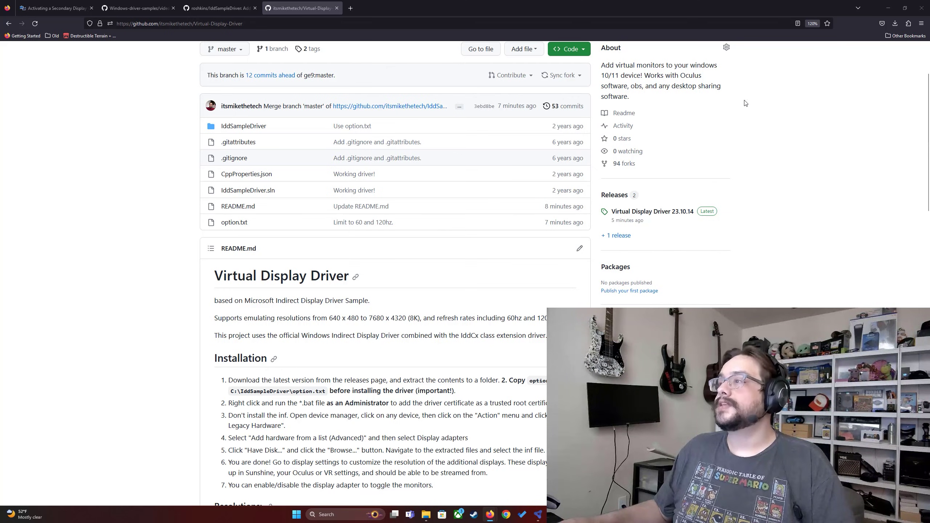
left_click(647, 213)
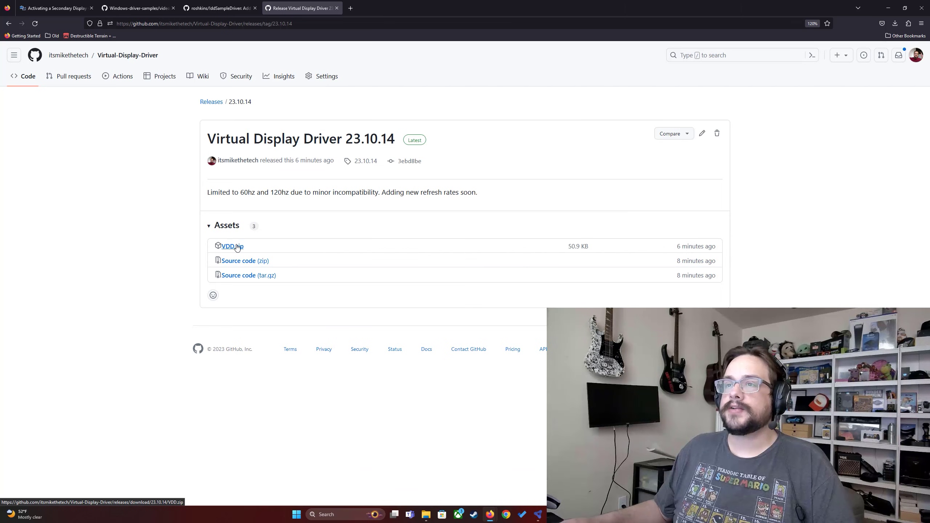
left_click(236, 248)
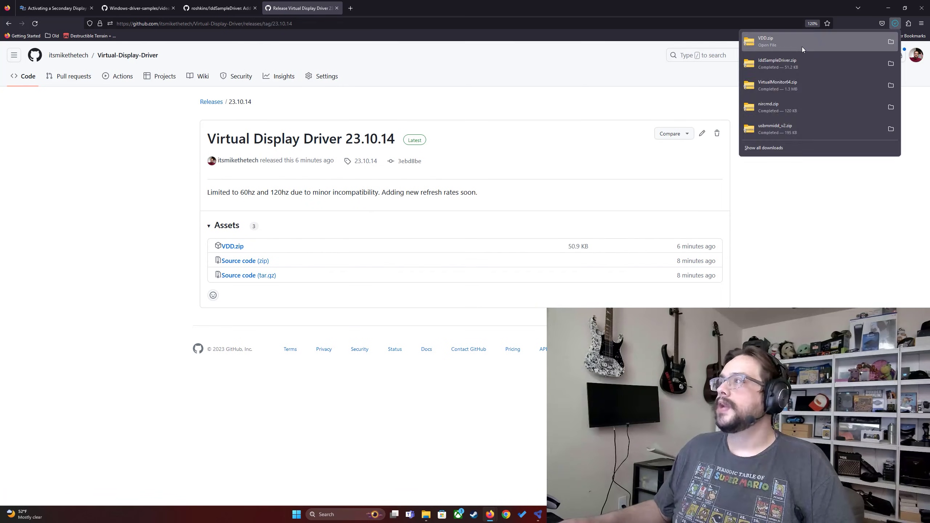
left_click(802, 40)
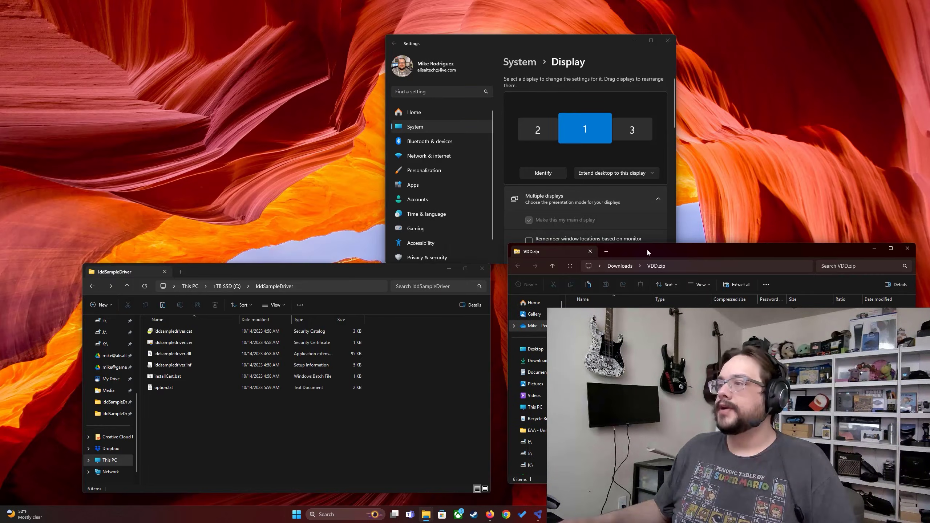
Delete the six old driver files from C:\IddSampleDriver
left_click_drag(646, 249, 594, 123)
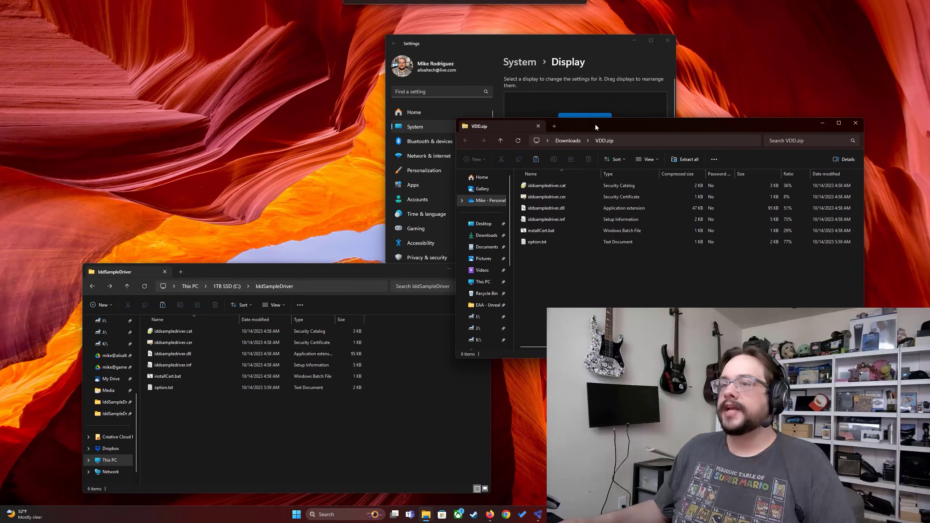
left_click(216, 288)
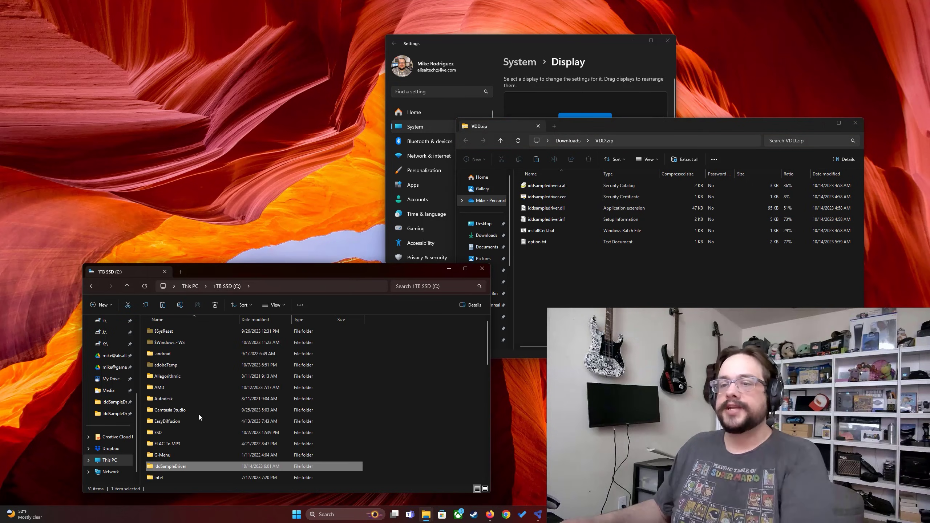
double_click(183, 466)
left_click_drag(244, 416, 162, 319)
key("Delete")
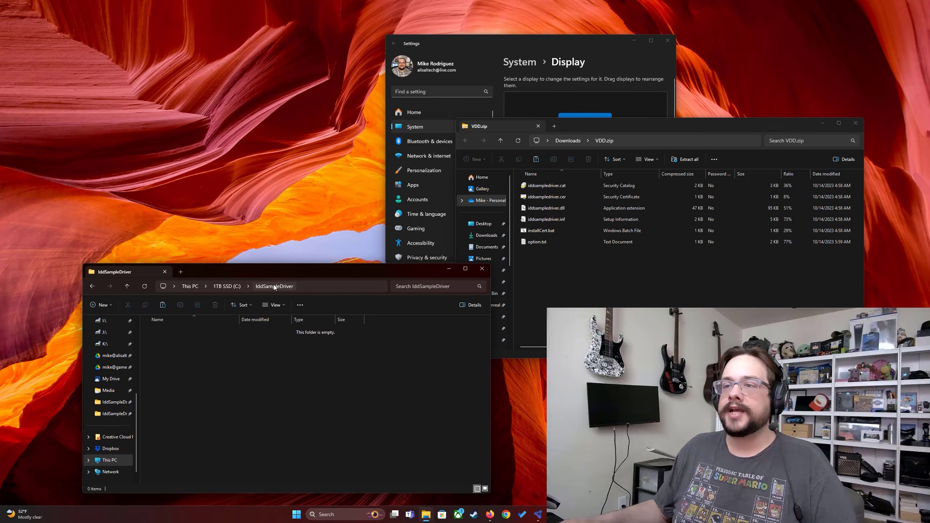
Copy all six files from VDD.zip into C:\IddSampleDriver
left_click_drag(610, 272, 555, 186)
left_click_drag(549, 186, 251, 380)
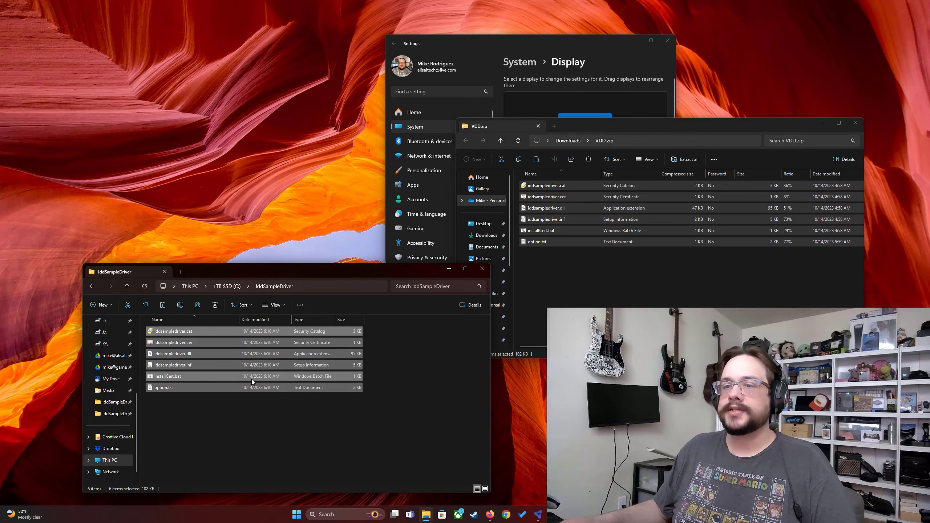
left_click(226, 402)
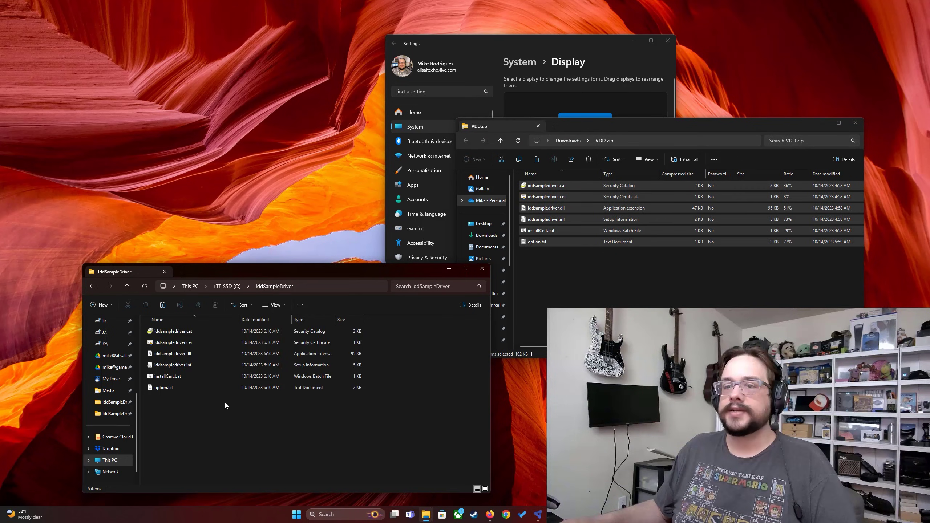
Run installCert.bat as administrator past SmartScreen to install the WDKTestCert certificate
right_click(169, 377)
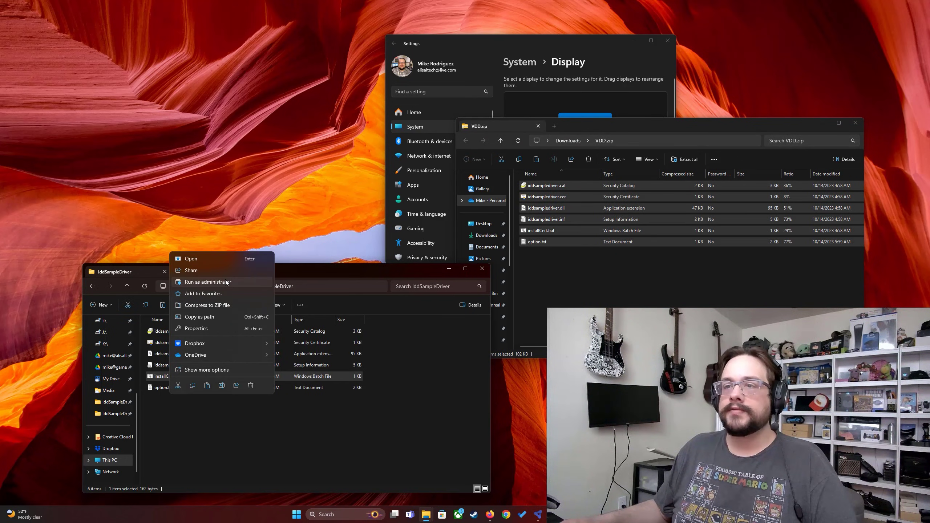
left_click(226, 282)
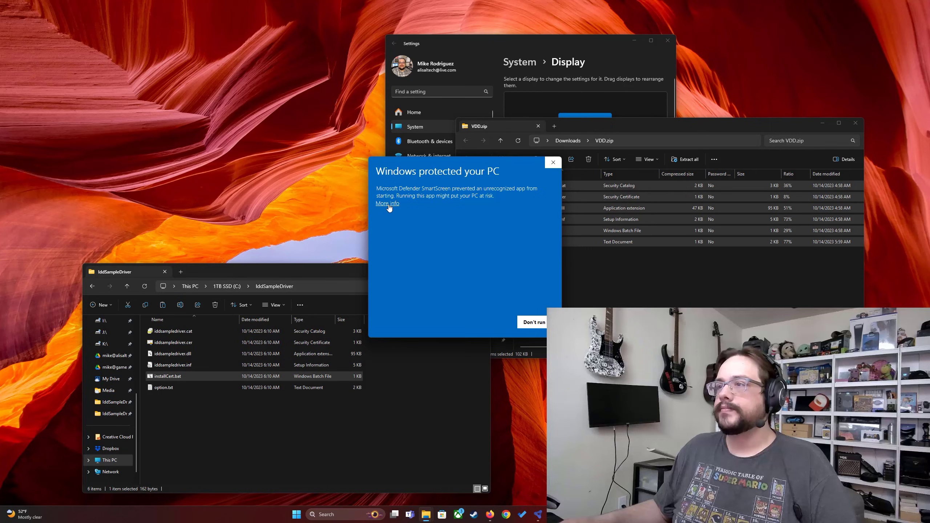
left_click(388, 204)
left_click(491, 322)
left_click(207, 199)
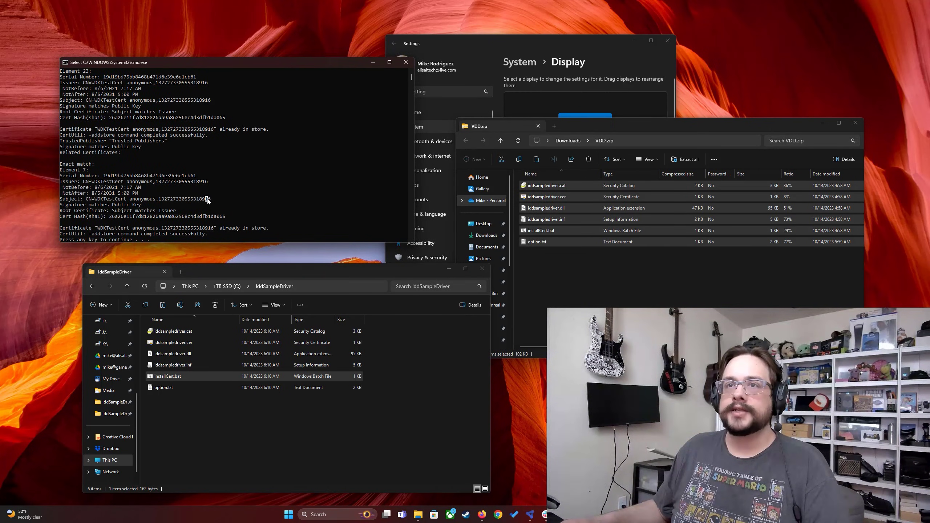
key("Return")
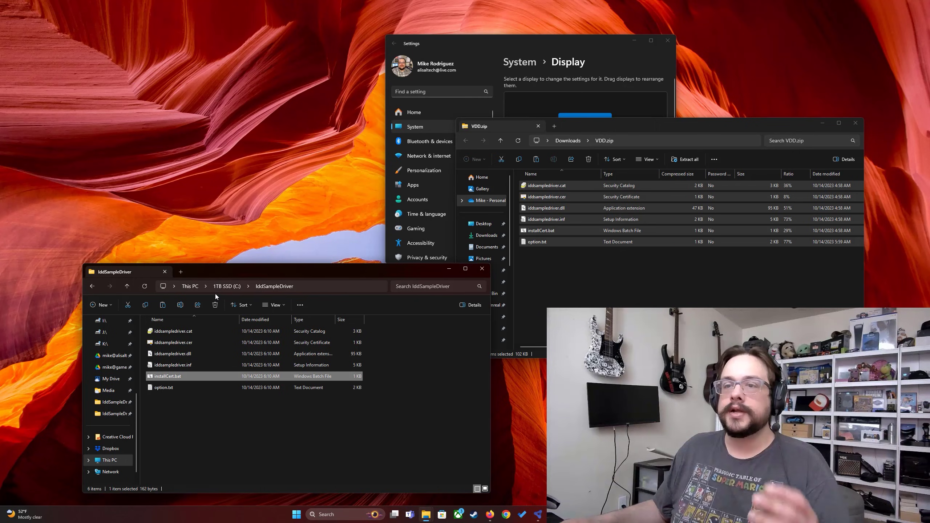
Launch Device Manager with the Display adapters category expanded
key("super+x")
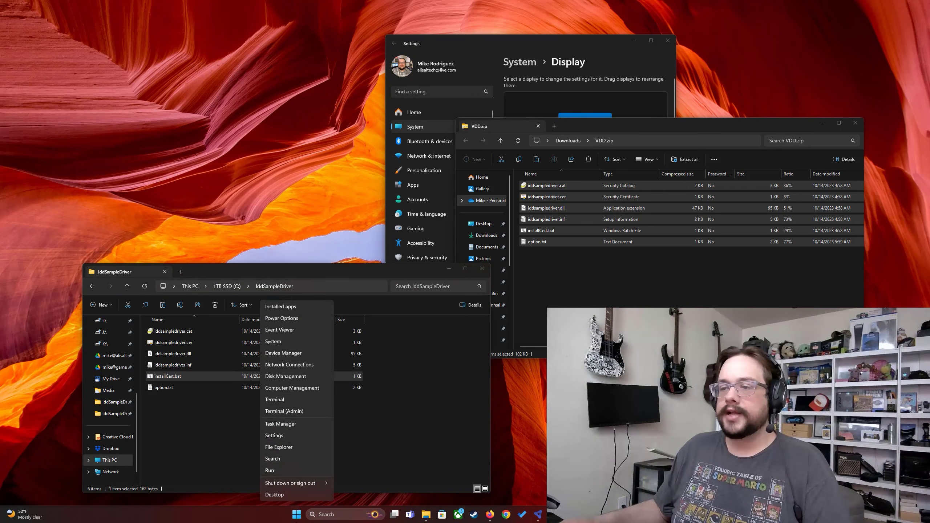
left_click(288, 354)
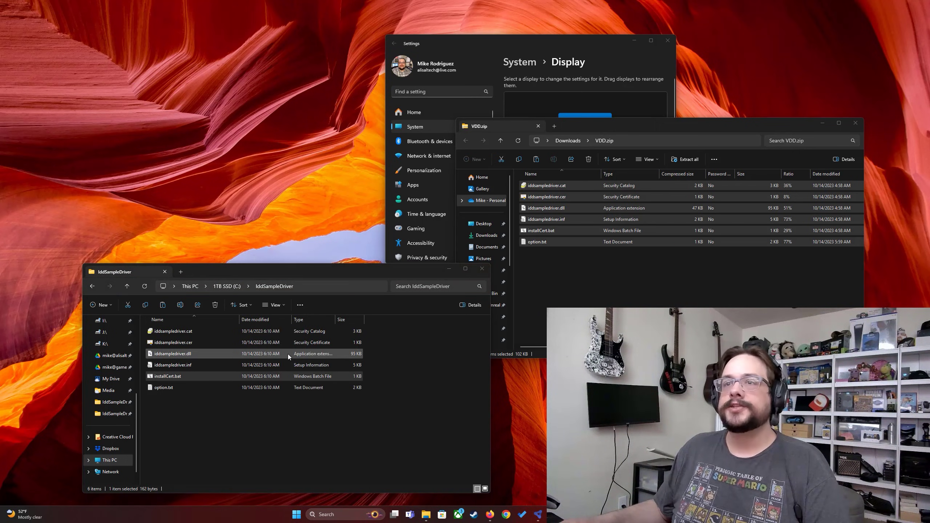
left_click(56, 91)
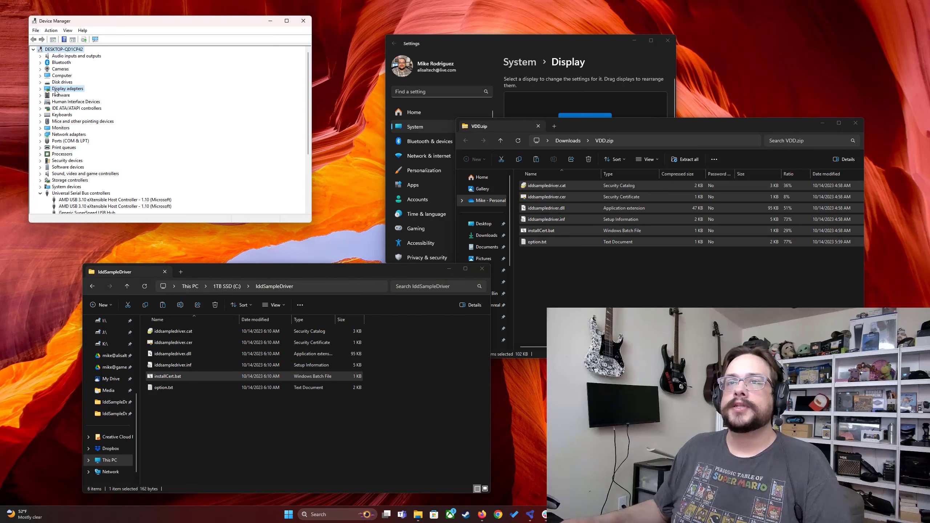
left_click(40, 88)
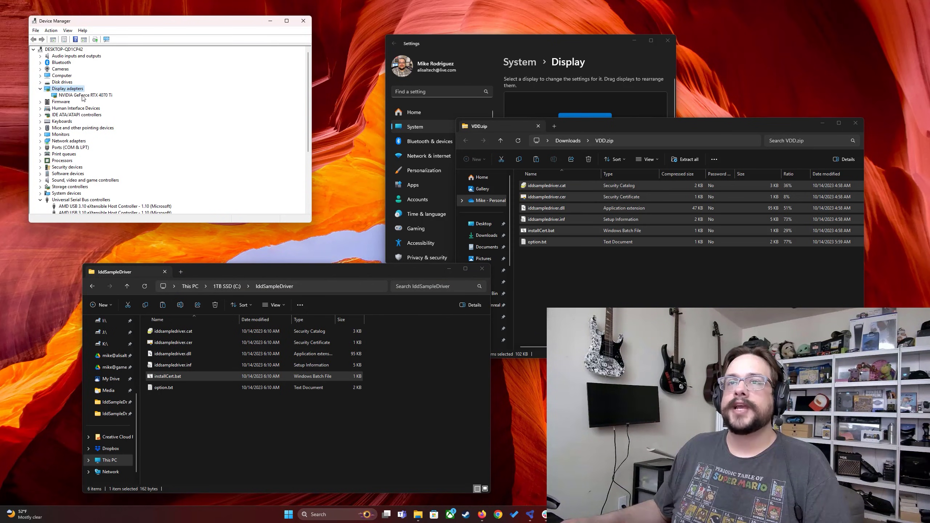
Start Add legacy hardware, choosing manual selection of a Display adapters device
left_click(51, 31)
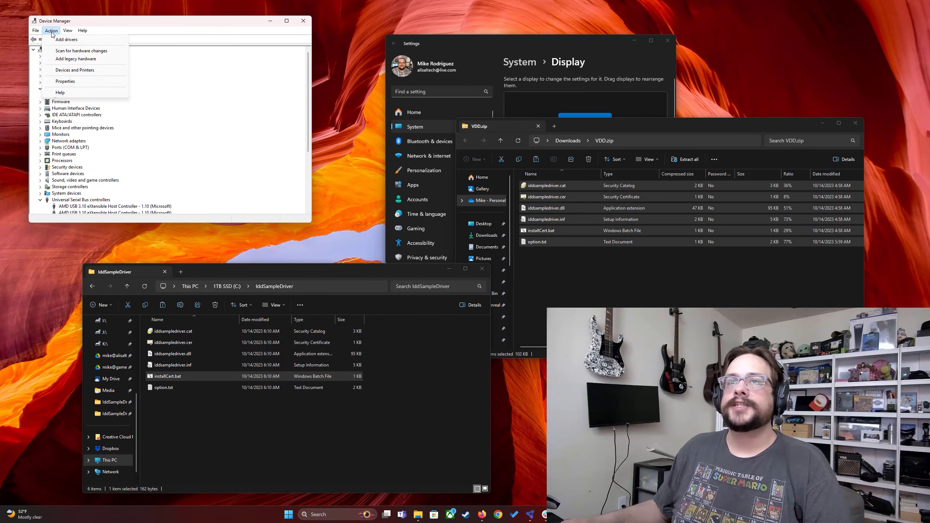
left_click(72, 59)
left_click(199, 199)
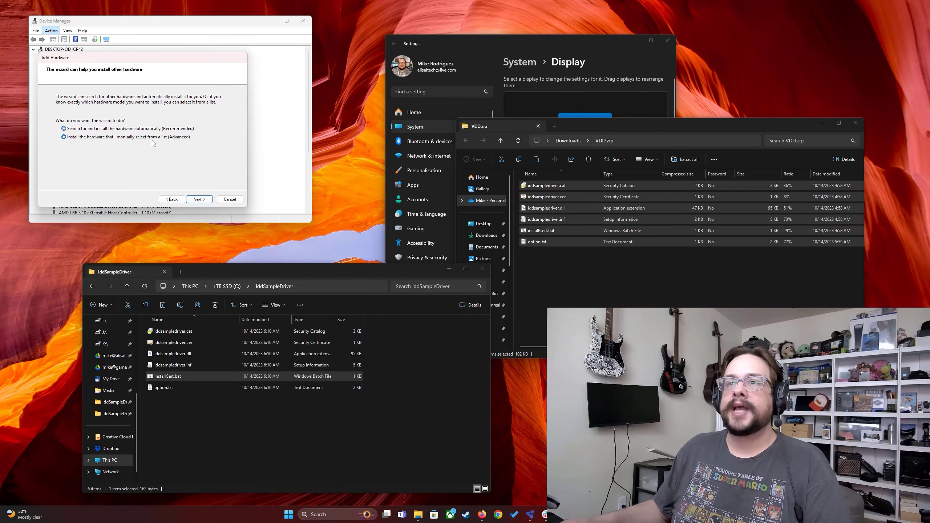
left_click(202, 200)
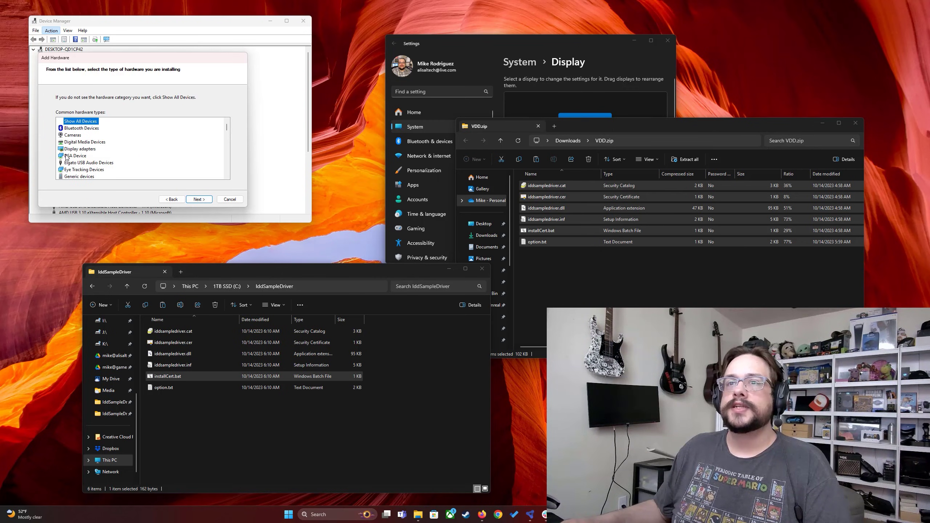
left_click(80, 148)
left_click(199, 200)
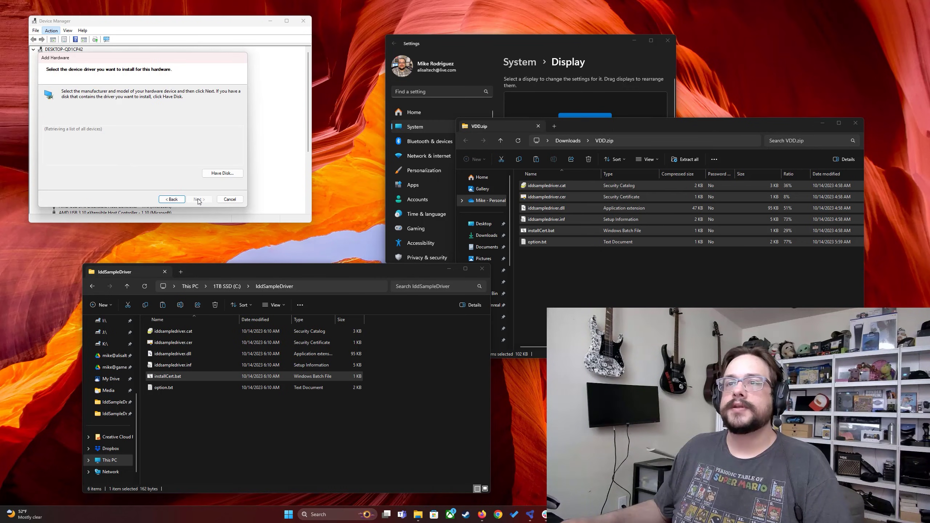
Install the IddSampleDriver Device driver from C:\IddSampleDriver via Have Disk
left_click(223, 173)
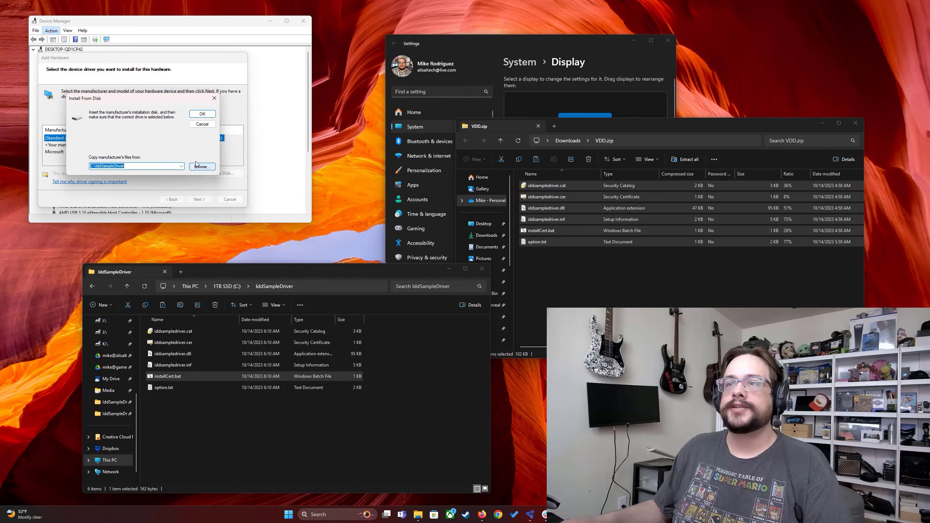
left_click(201, 114)
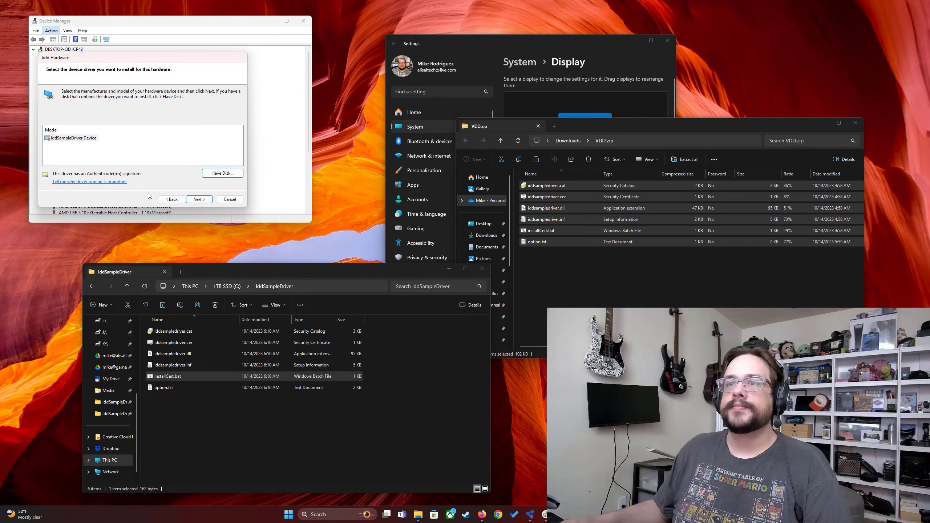
left_click(203, 199)
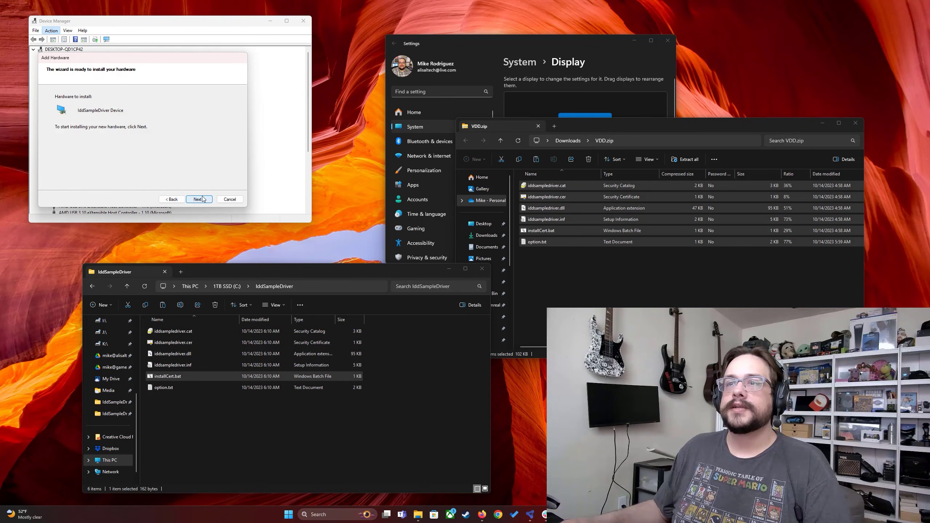
left_click(203, 200)
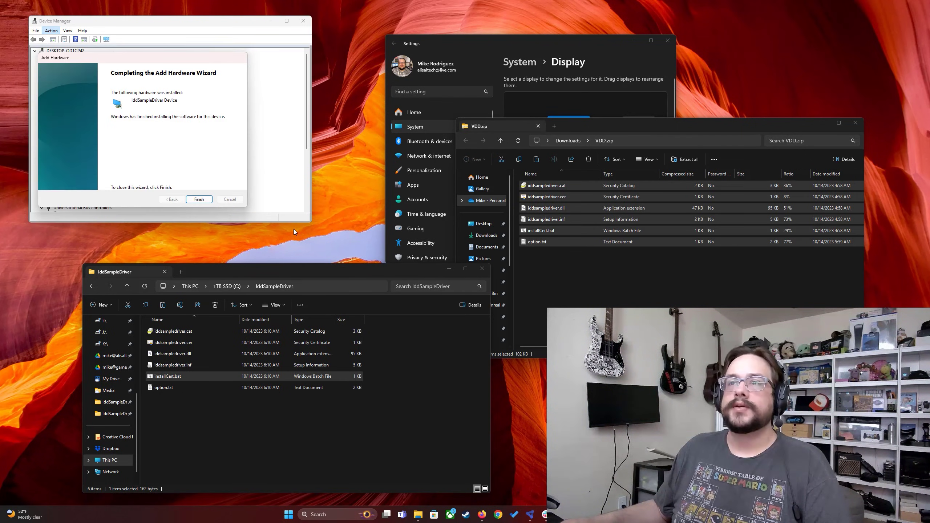
Finish the hardware wizard and set display 4's resolution to 3840 × 2160
left_click(199, 200)
left_click_drag(527, 43, 426, 43)
left_click_drag(510, 129, 517, 132)
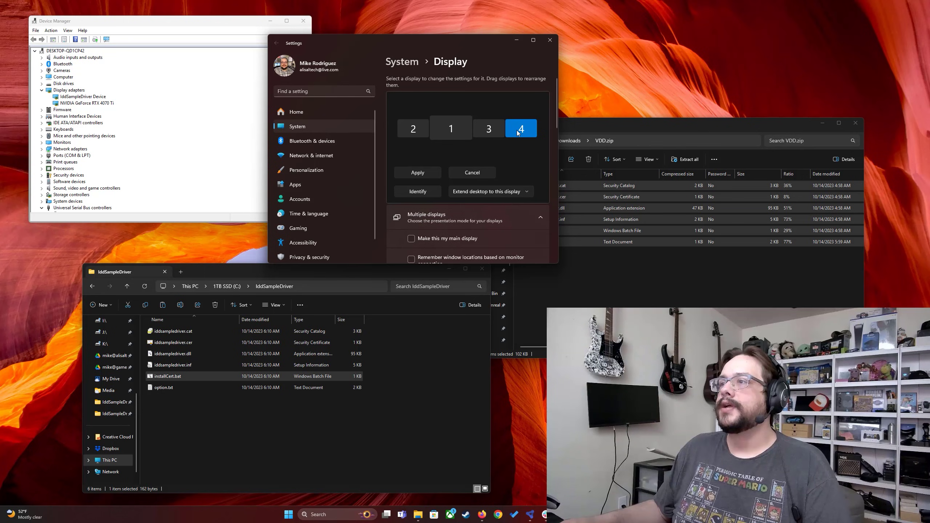
scroll(542, 164, "down", 6)
scroll(530, 189, "down", 2)
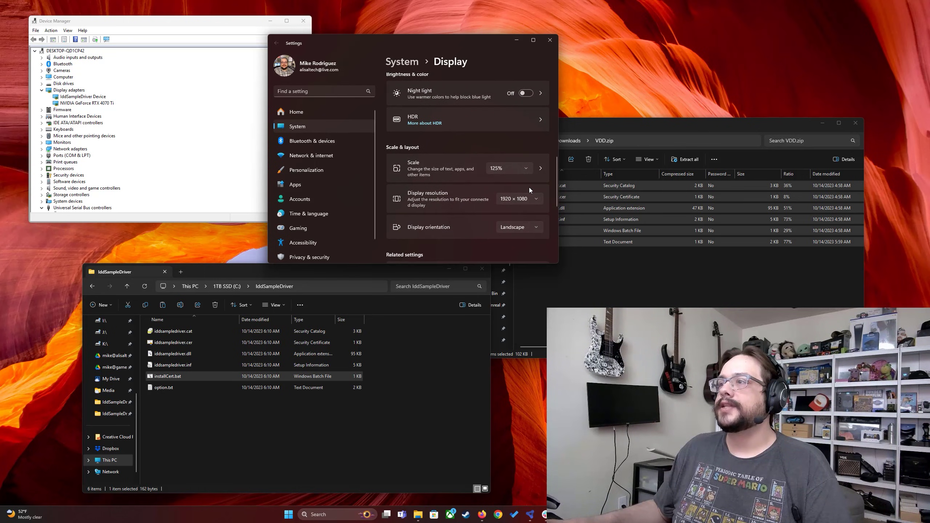
left_click(524, 198)
scroll(522, 228, "down", 3)
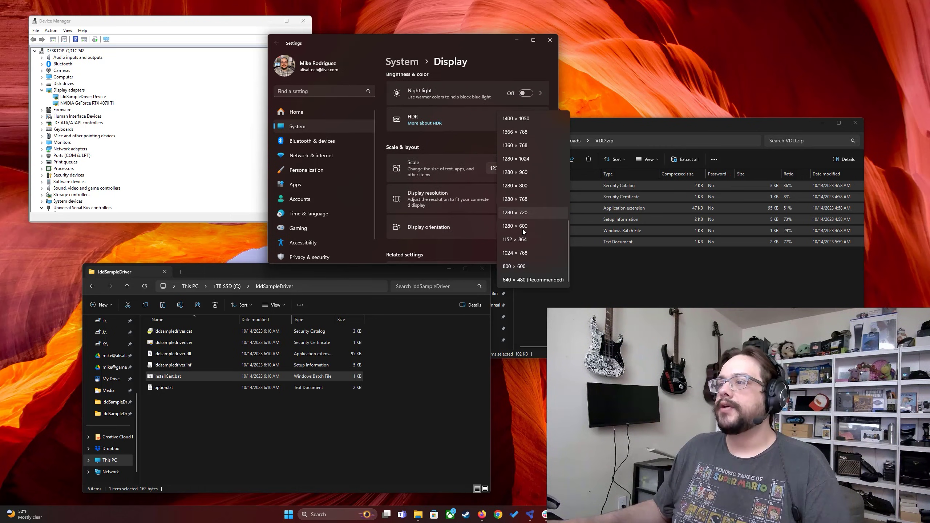
scroll(523, 280, "up", 5)
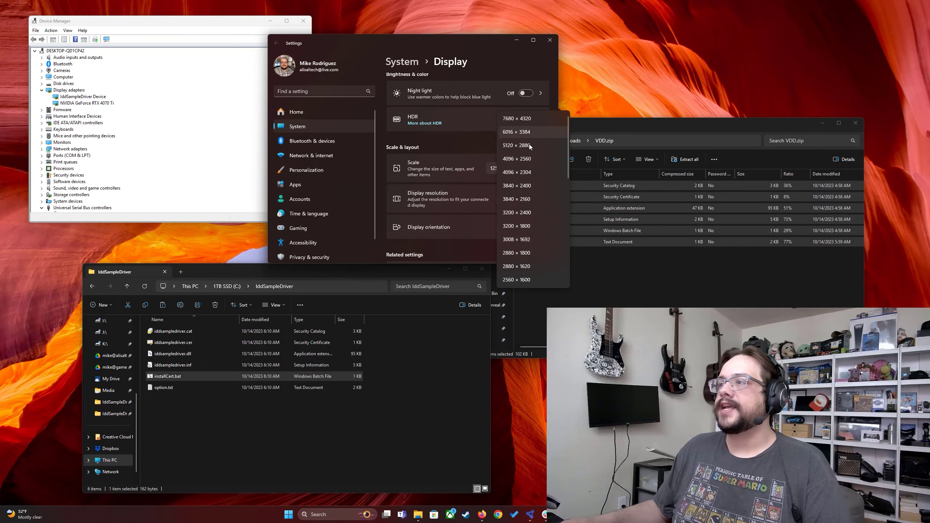
left_click(520, 199)
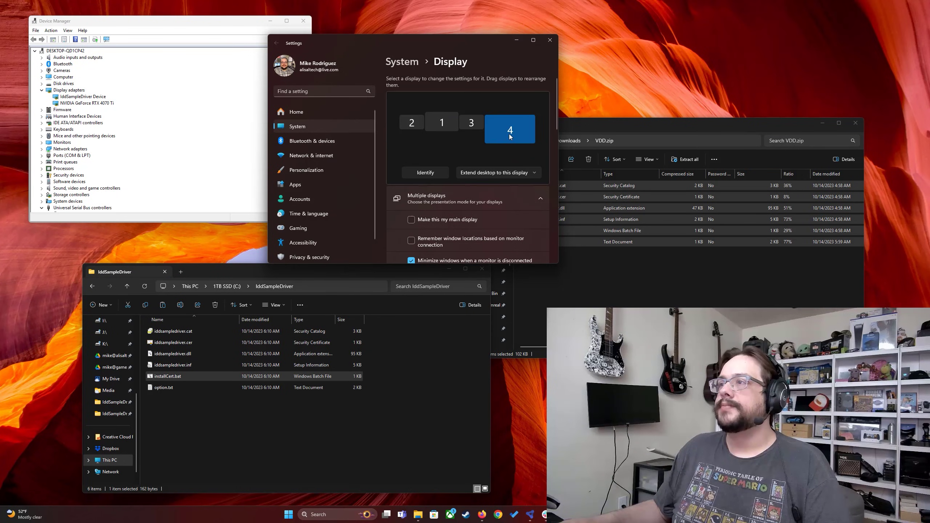
Set display 4's refresh rate to 120 Hz in Advanced display and keep the changes
scroll(481, 224, "down", 6)
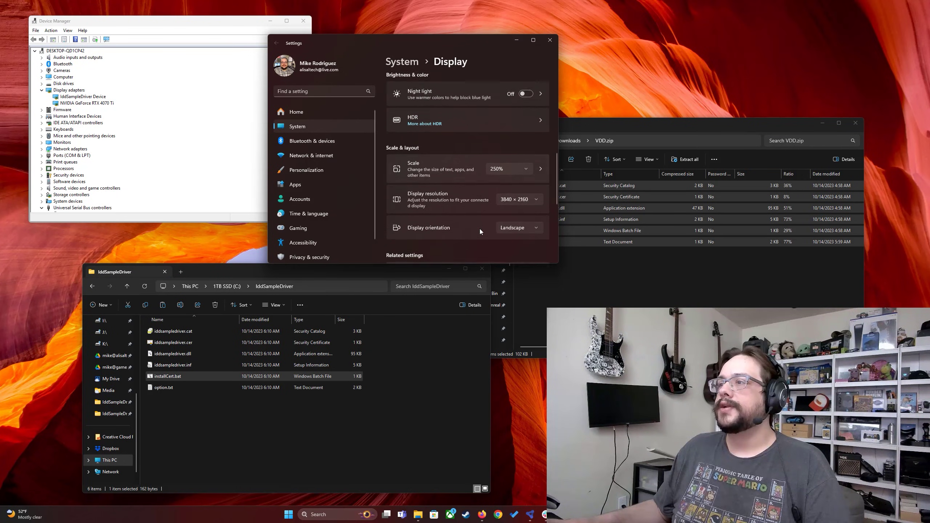
scroll(479, 228, "down", 3)
left_click(436, 199)
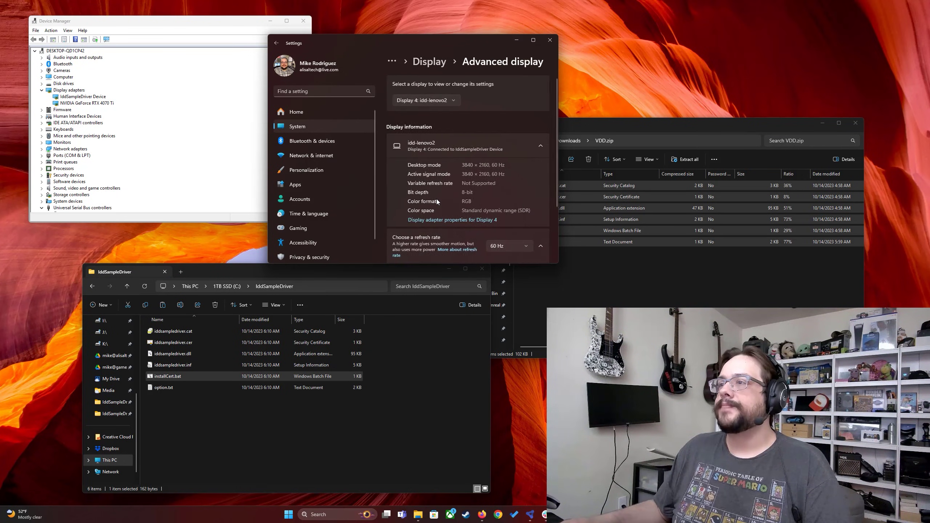
scroll(440, 201, "down", 2)
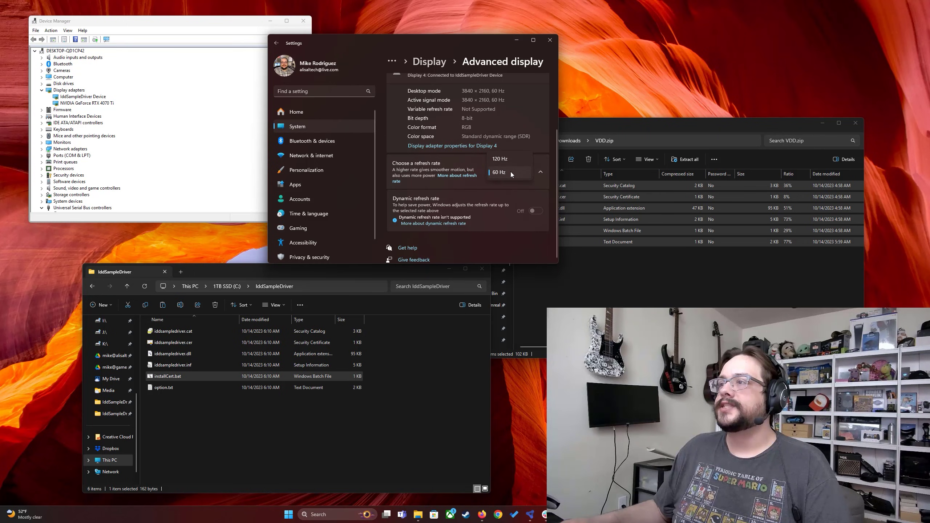
left_click(508, 163)
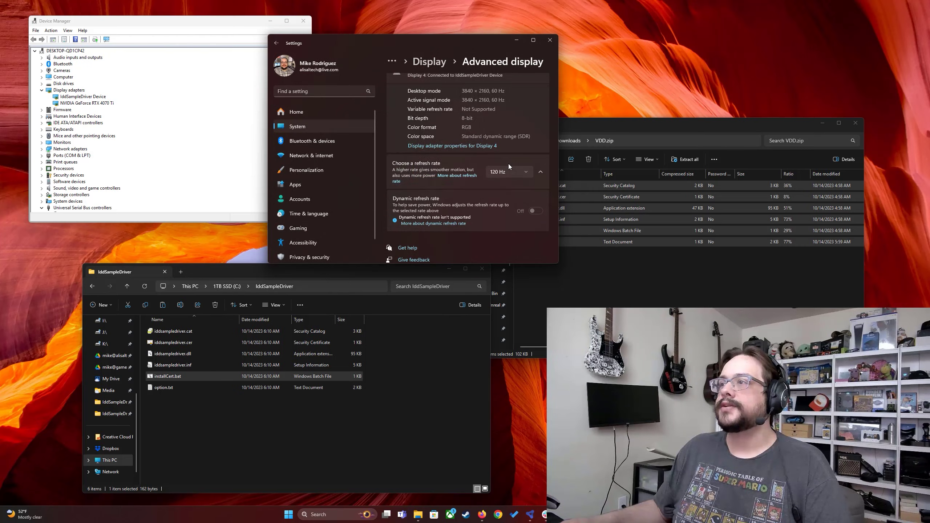
left_click(379, 168)
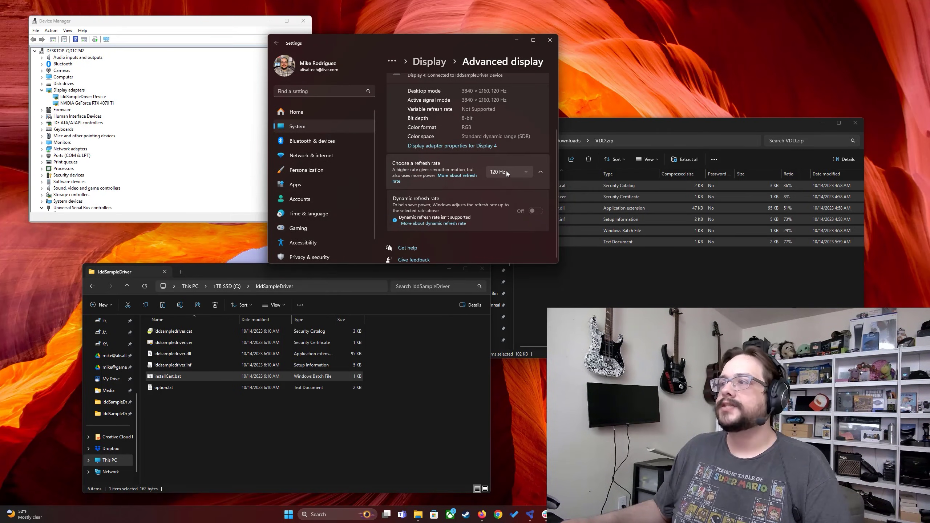